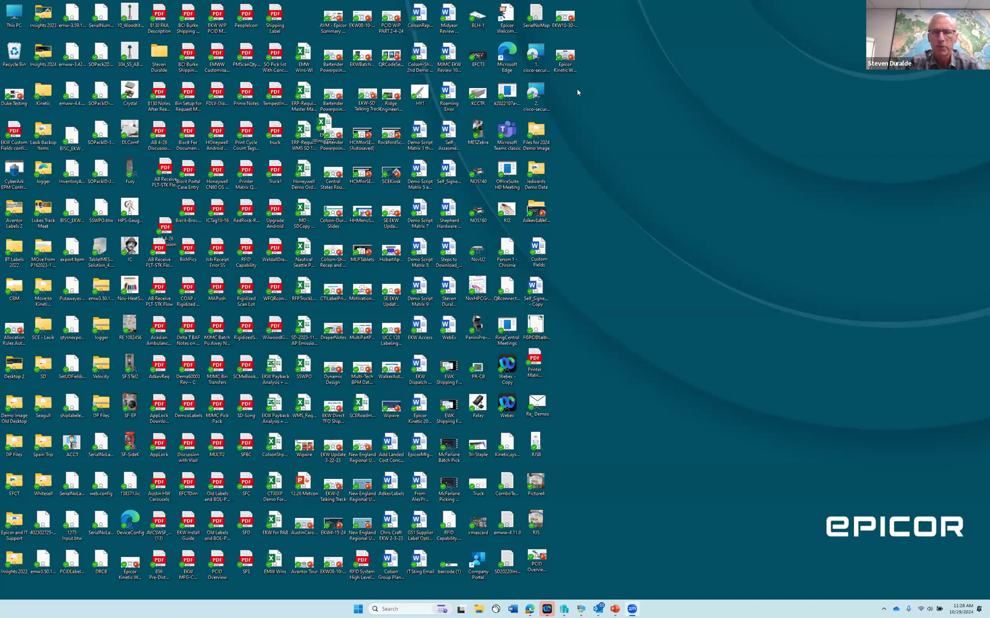
# - Switch to the remote desktop session, bring up the Webex meeting with the mirrored phone, and arrange it without the participants list beside Fulfillment Workbench
pyautogui.click(581, 610)
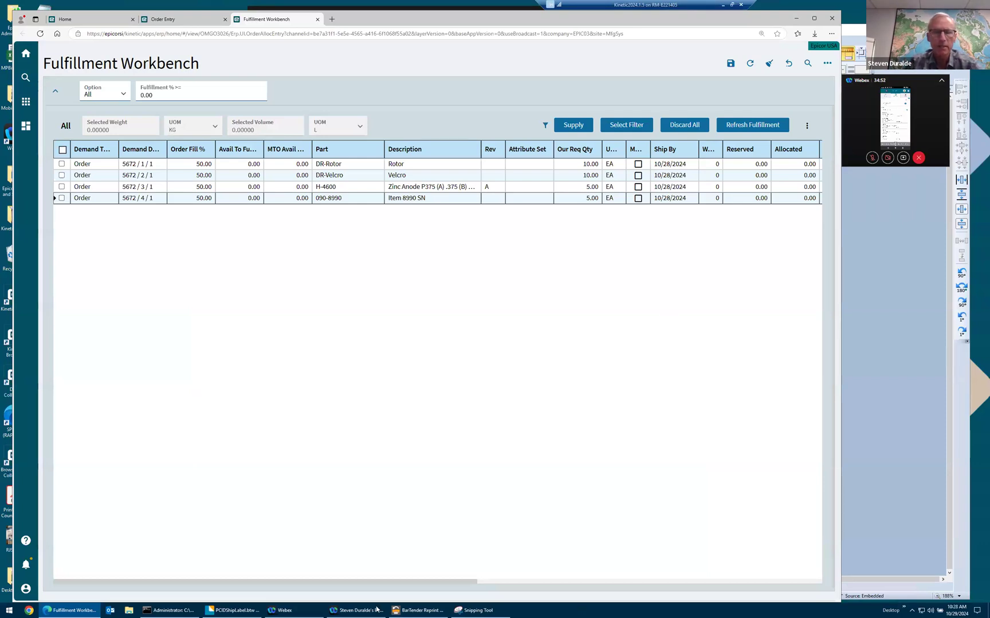
pyautogui.click(333, 610)
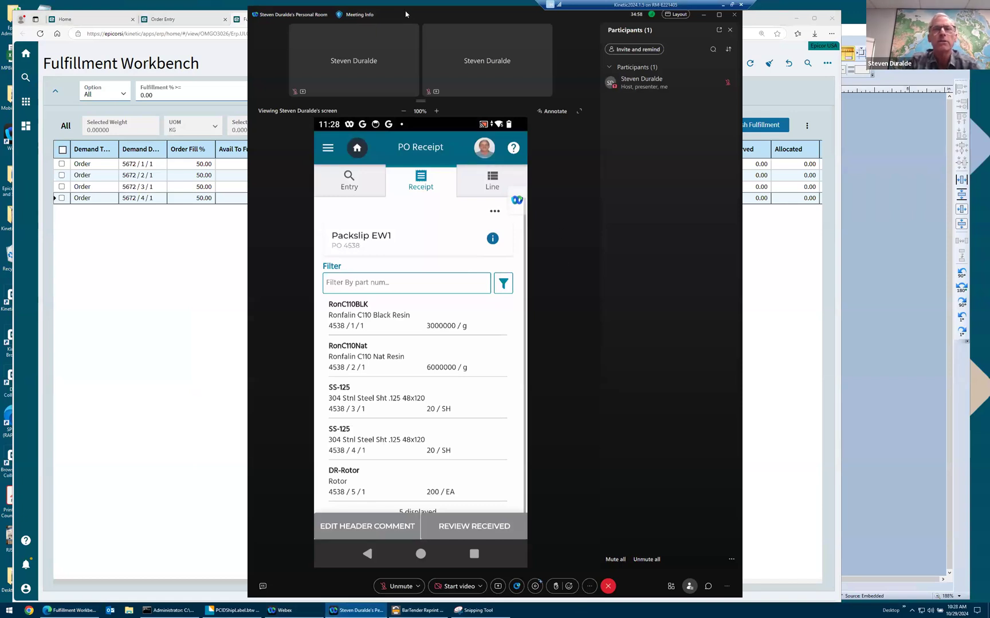
pyautogui.click(730, 30)
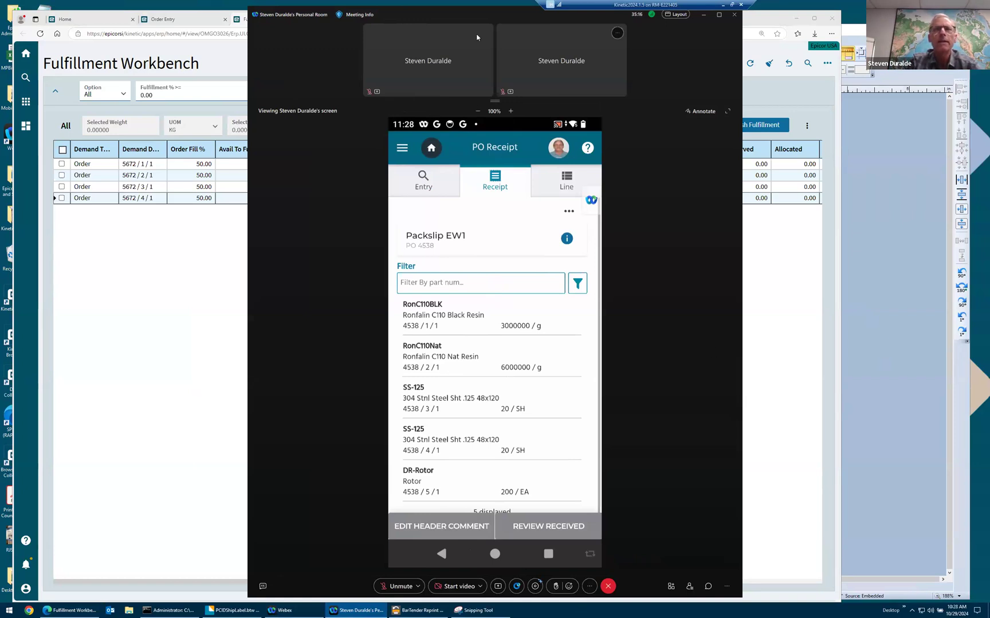
pyautogui.moveTo(422, 16); pyautogui.dragTo(597, 14)
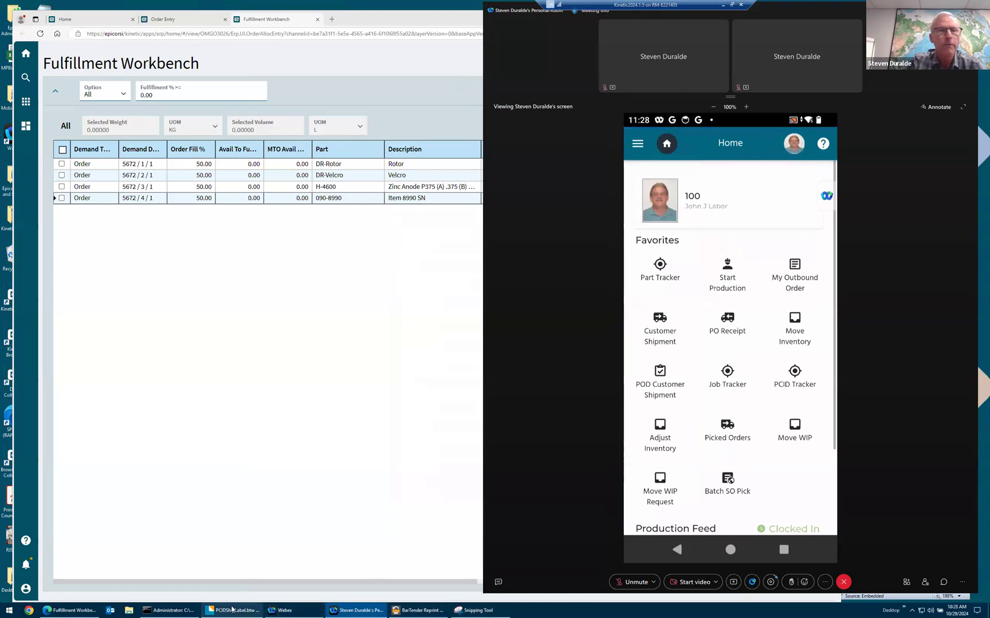
# - Switch to BarTender Designer, place its window beside the mirrored phone screen, and display the DH.btw label document
pyautogui.click(251, 609)
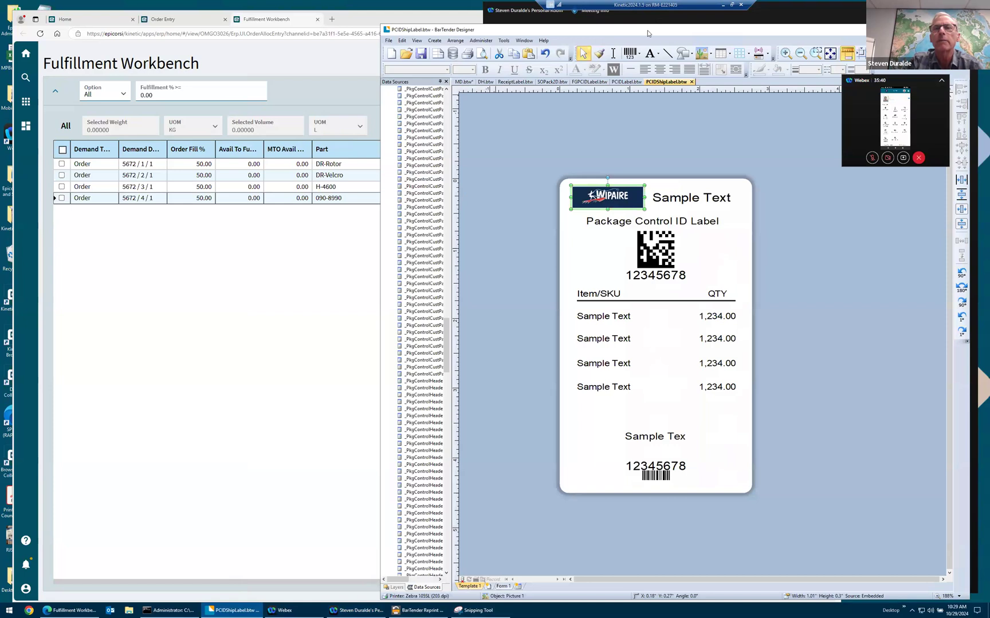
pyautogui.moveTo(467, 29); pyautogui.dragTo(30, 29)
pyautogui.click(186, 81)
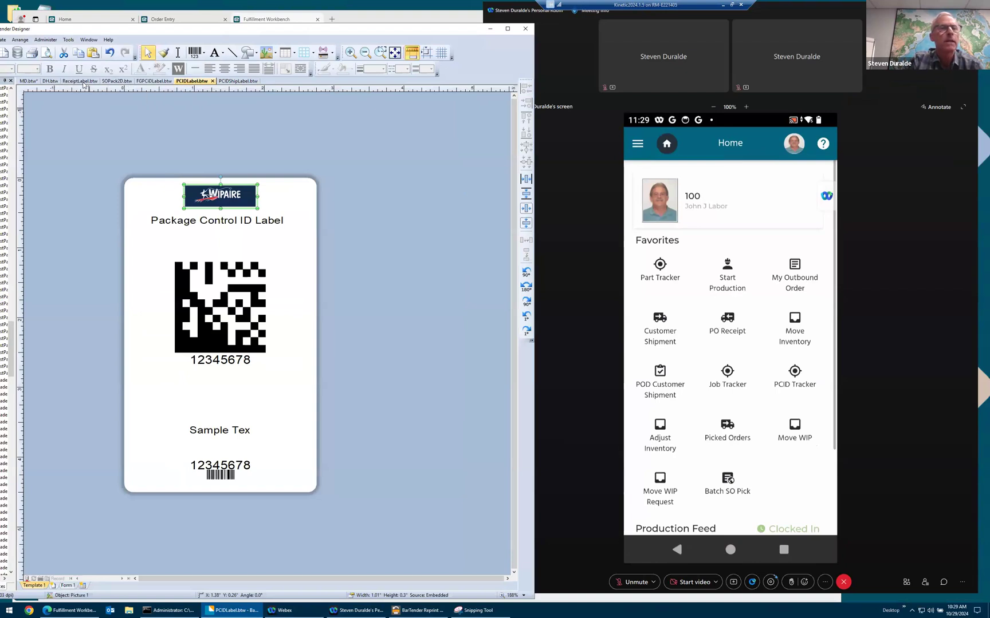
pyautogui.click(50, 81)
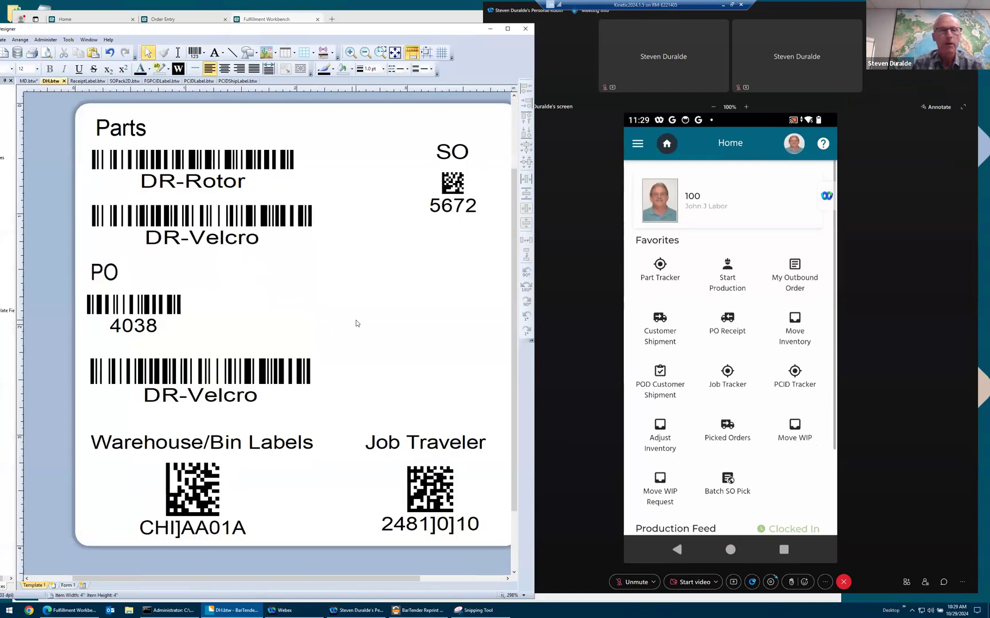
pyautogui.click(134, 312)
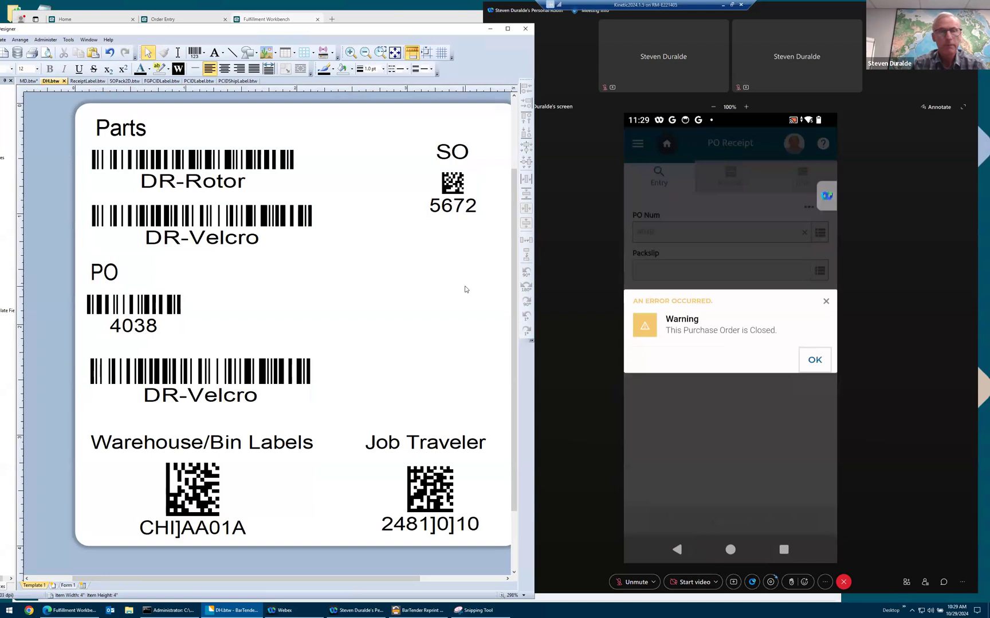
pyautogui.click(129, 312)
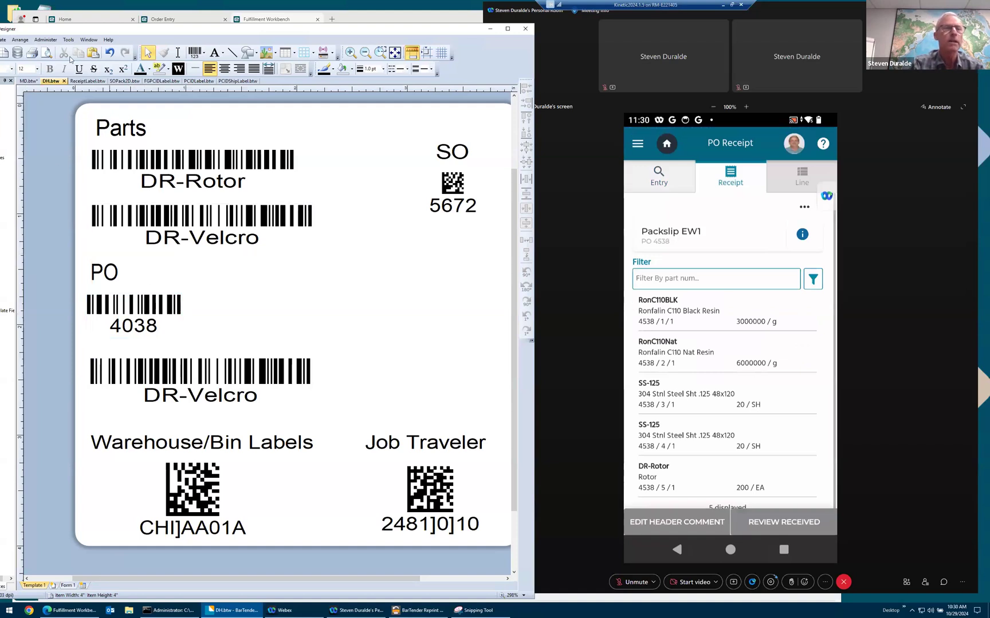
# - Display the MD.btw label document with the supplier compliance label formats
pyautogui.click(29, 81)
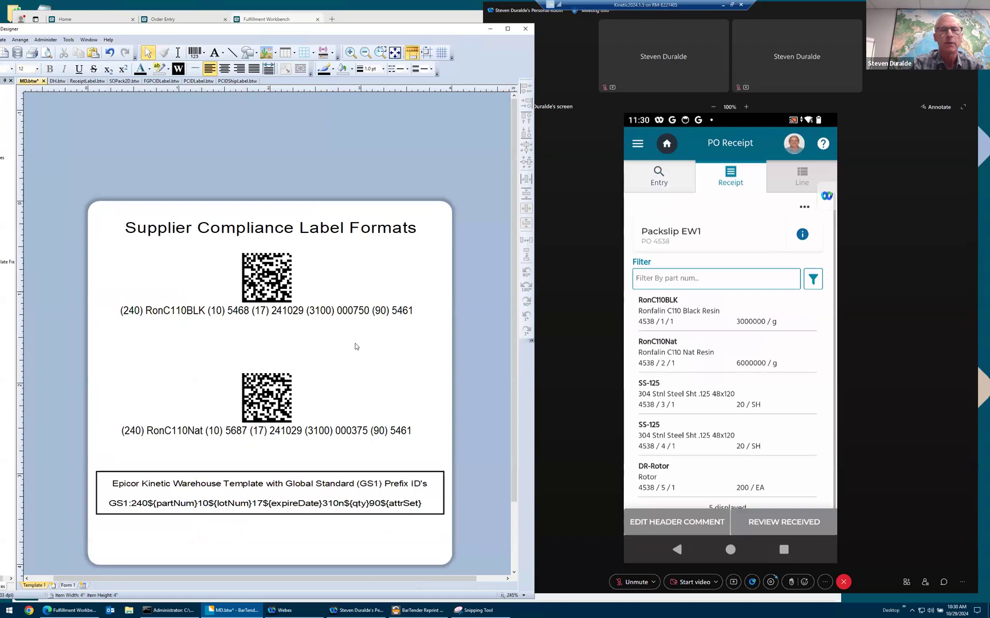
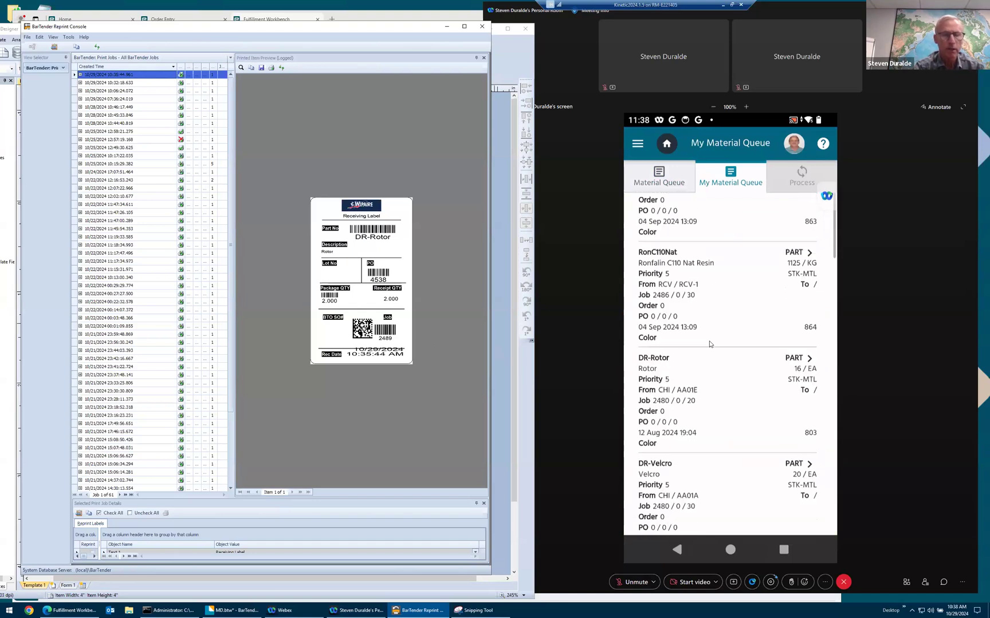
# - Switch to BarTender Designer, display the DH.btw label document, and move its window closer to the mirrored phone
pyautogui.click(221, 610)
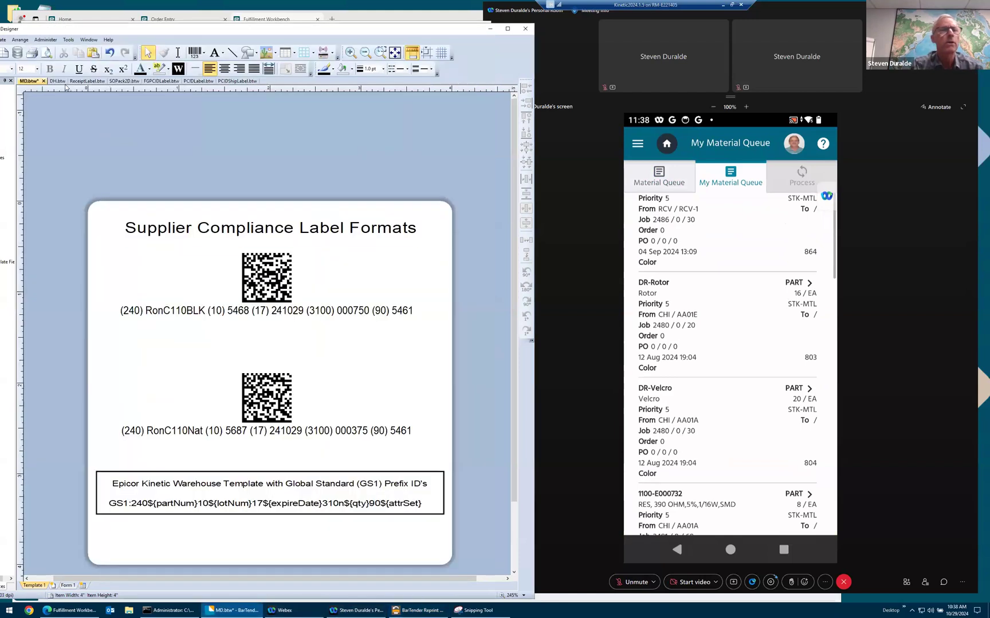
pyautogui.click(57, 81)
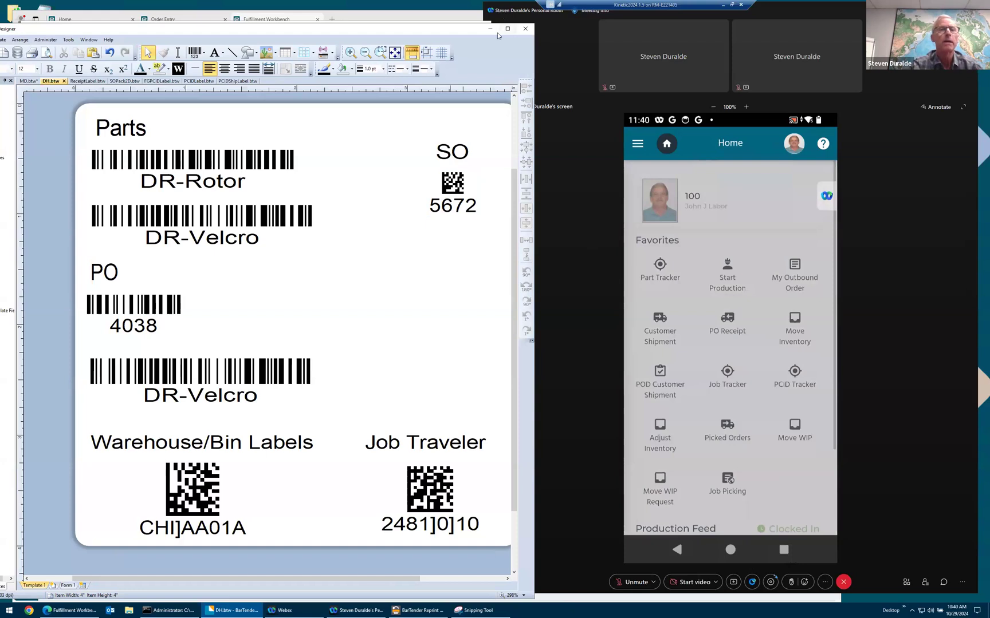
pyautogui.moveTo(250, 29); pyautogui.dragTo(268, 62)
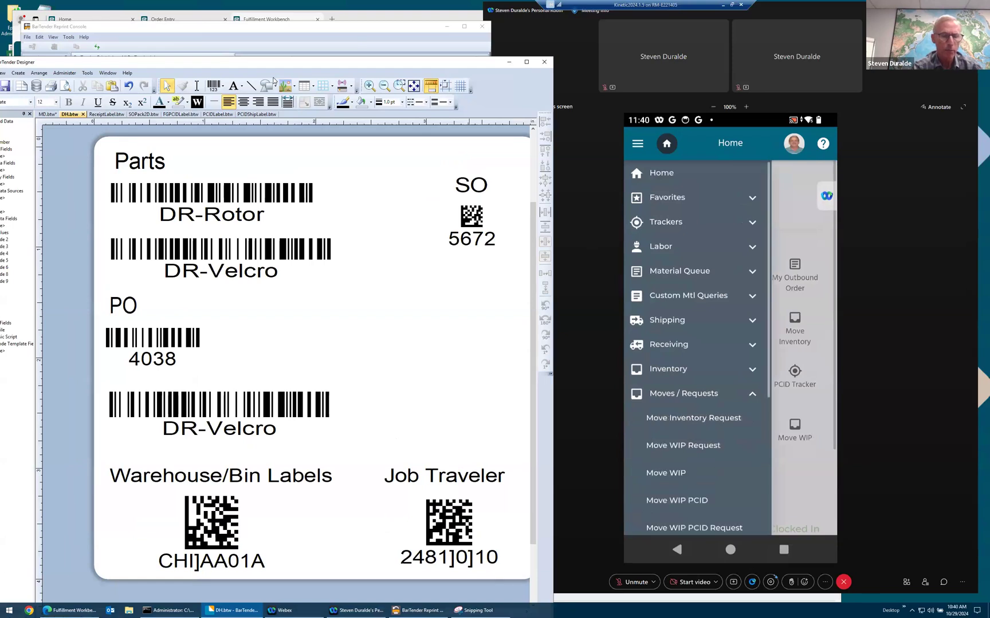
# - Check BarTender Reprint Console for new print jobs by refreshing its list, and minimize the console
pyautogui.click(413, 609)
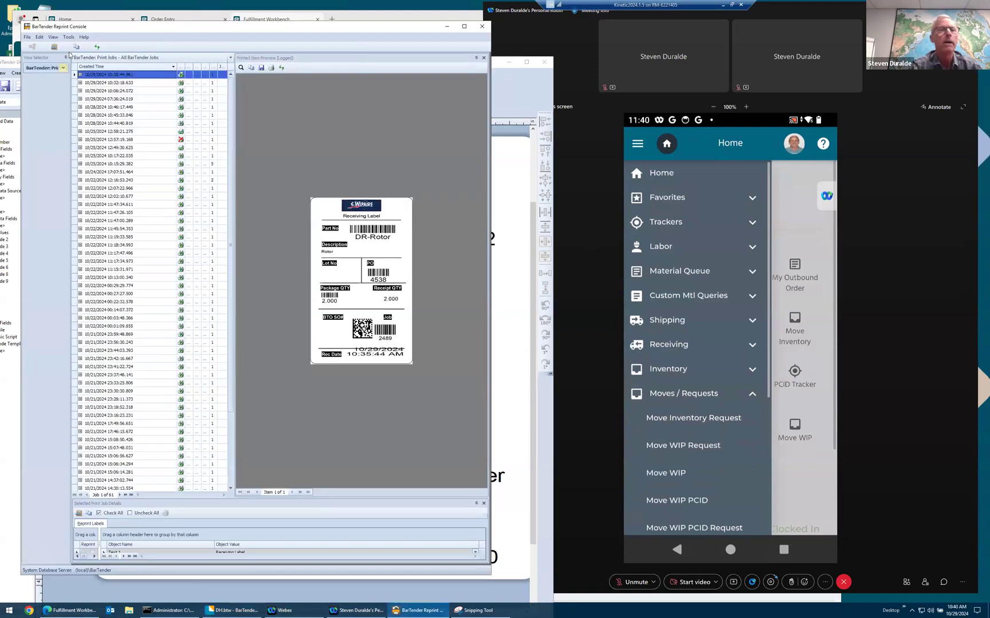
pyautogui.click(98, 47)
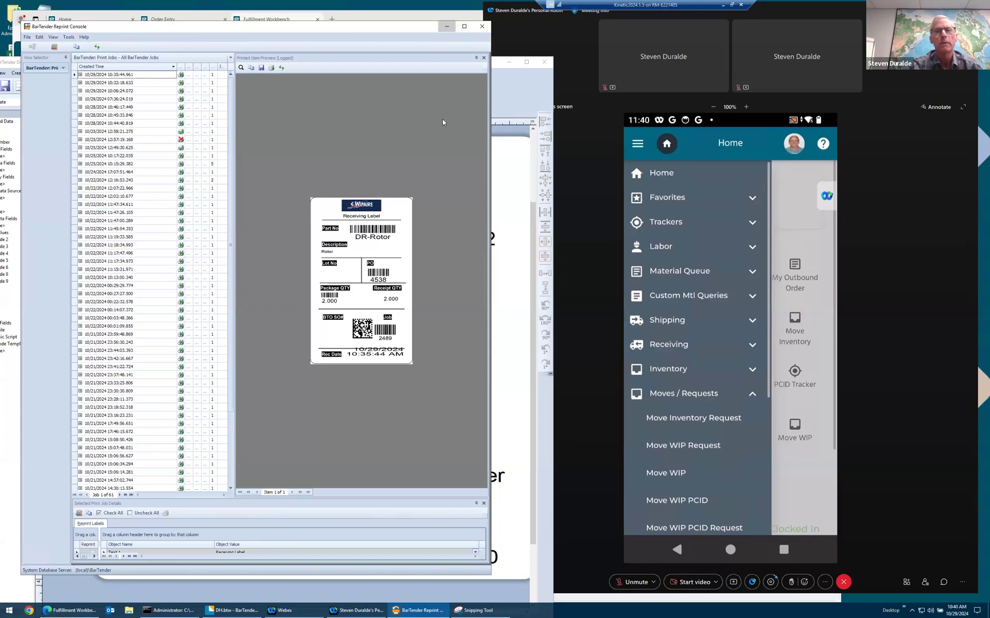
pyautogui.click(447, 26)
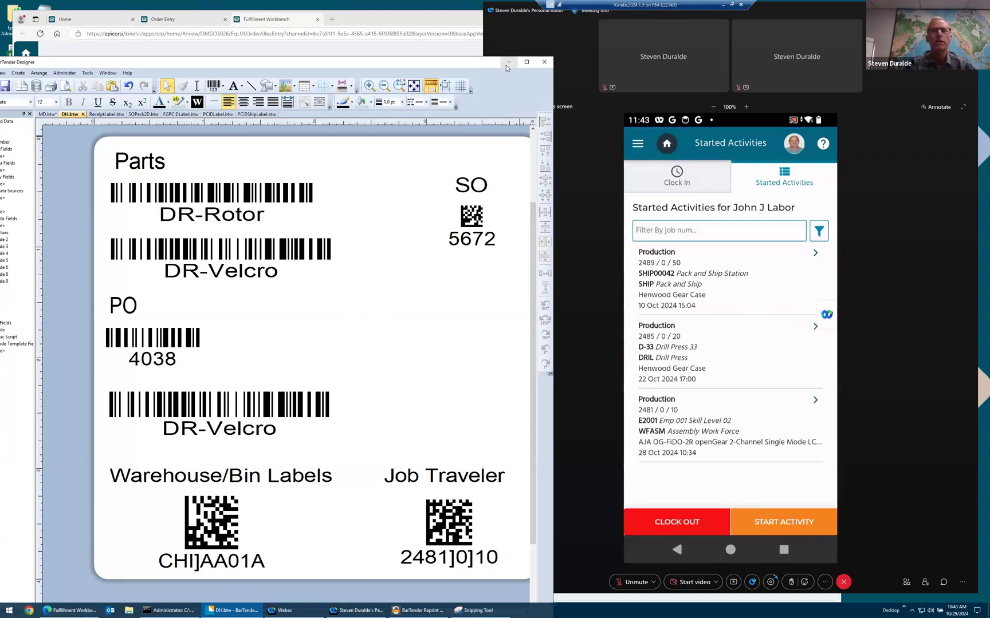
# - Switch to BarTender Reprint Console, refresh the print jobs, and open the 10/29/2024 10:43:18 job's label preview as a PDF
pyautogui.click(421, 610)
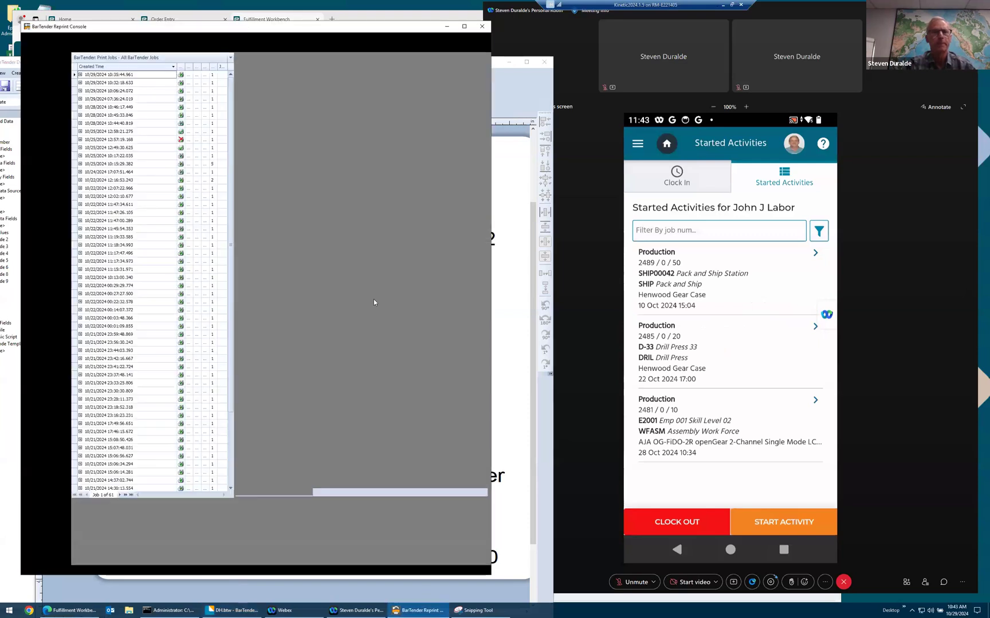
pyautogui.click(96, 47)
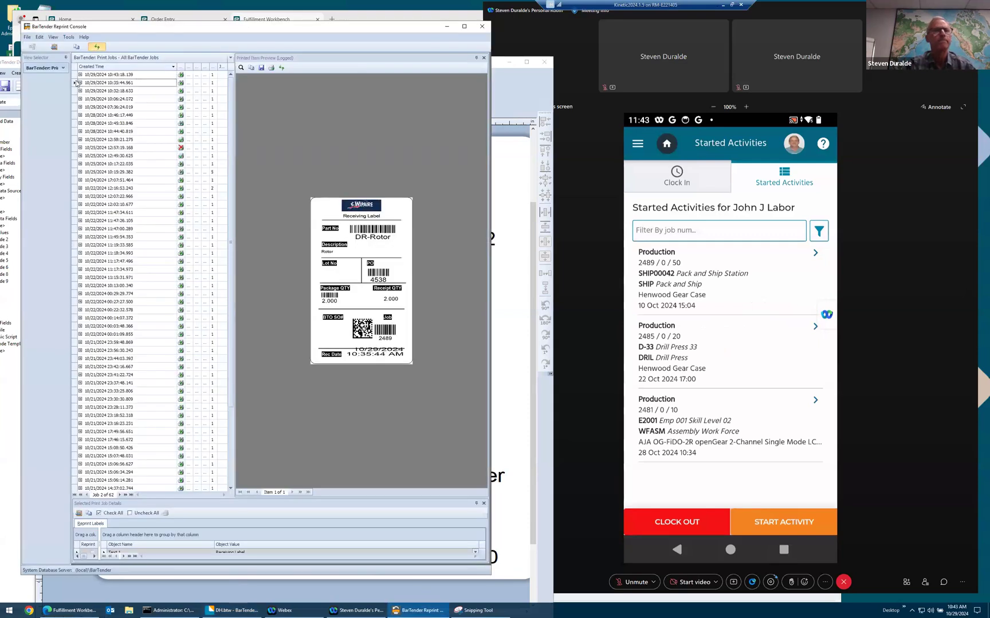
pyautogui.click(77, 76)
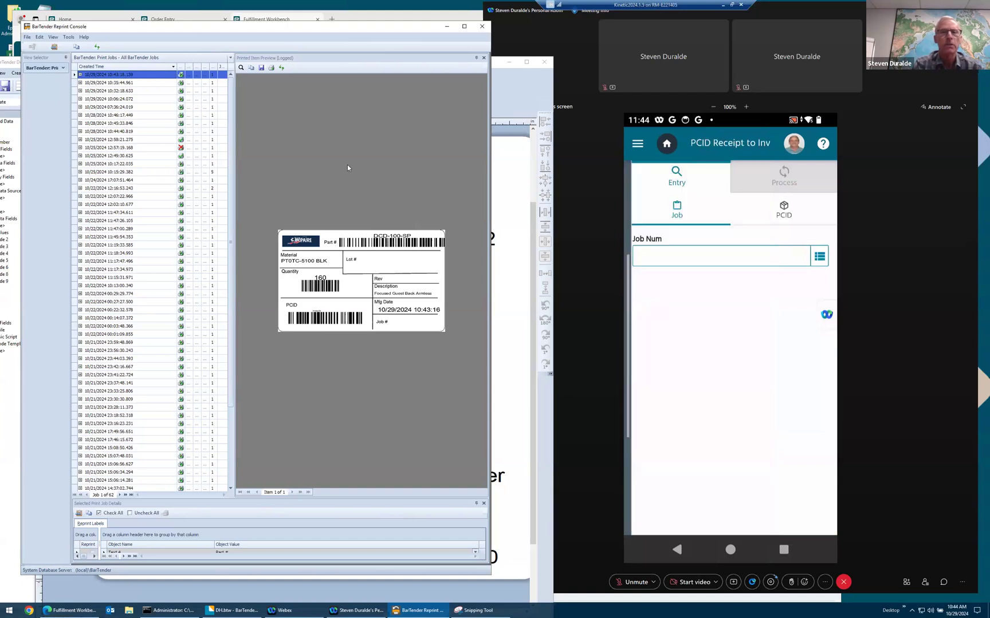
pyautogui.click(241, 67)
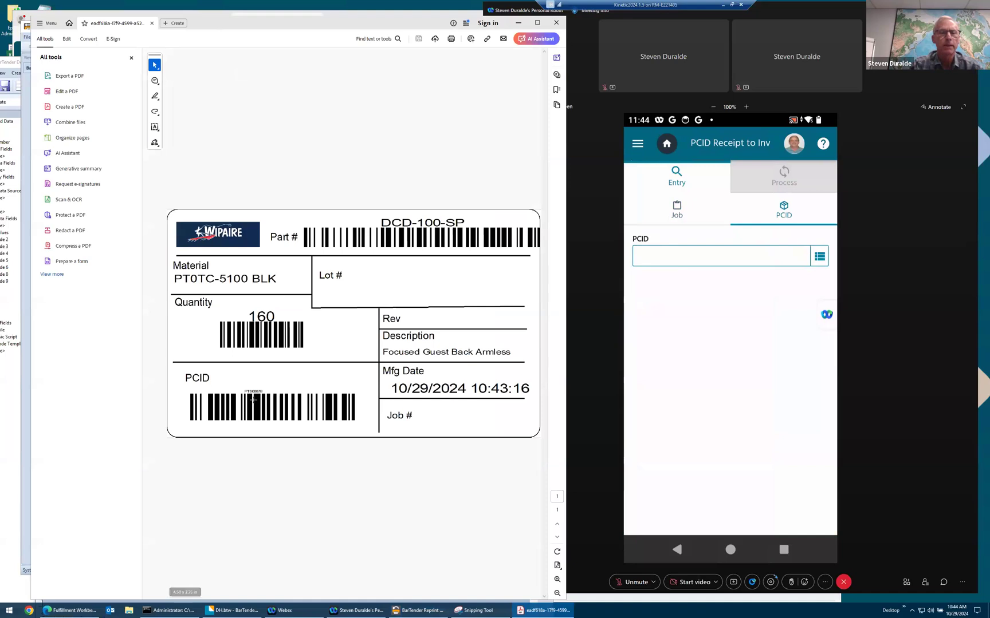
# - Close the label PDF and minimize BarTender Reprint Console and BarTender Designer to reveal Fulfillment Workbench
pyautogui.moveTo(467, 608)
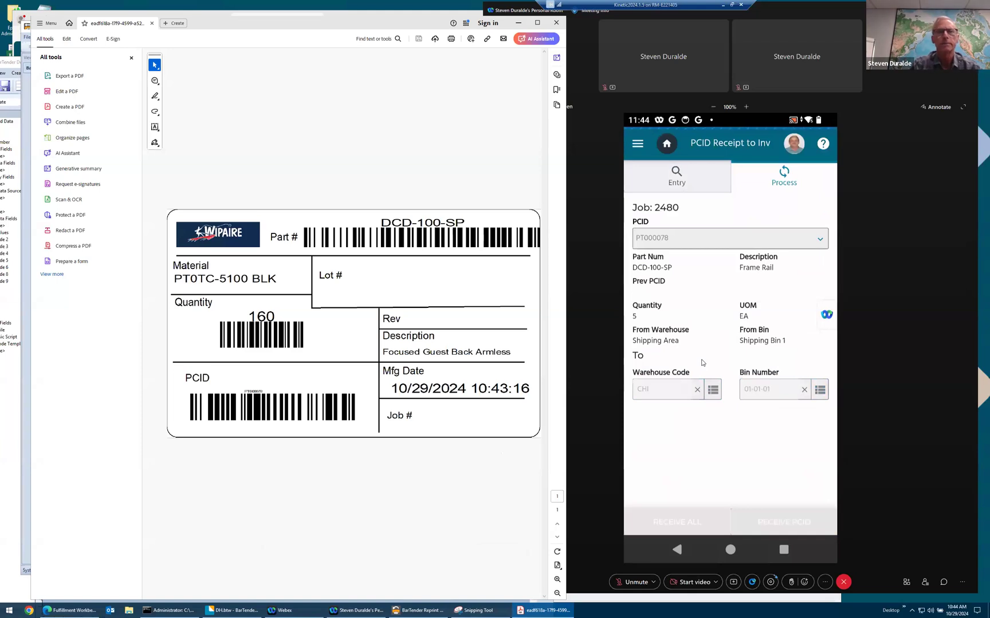
pyautogui.click(554, 23)
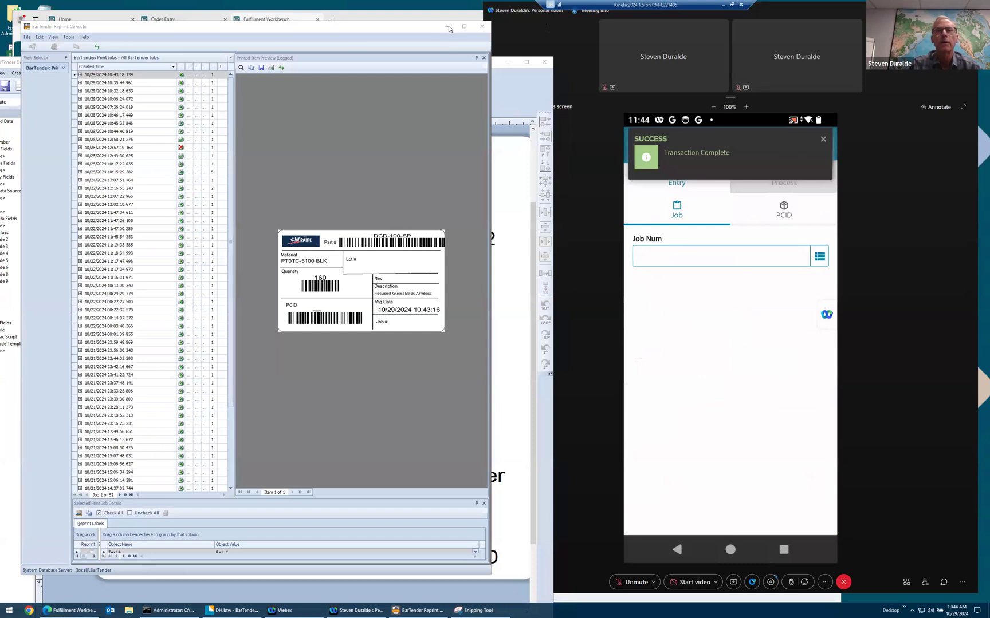
pyautogui.click(450, 28)
pyautogui.click(508, 62)
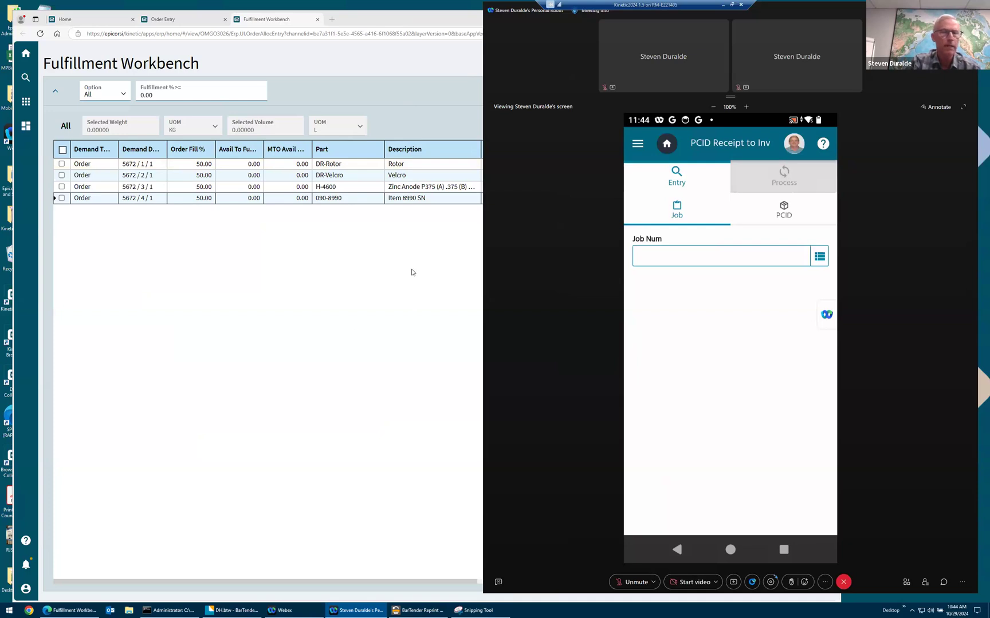
# - Find Method Directives Maintenance, open it in a new browser tab, and open the Erp.BO.IssueReturn.PerformMaterialMovement method
pyautogui.click(26, 103)
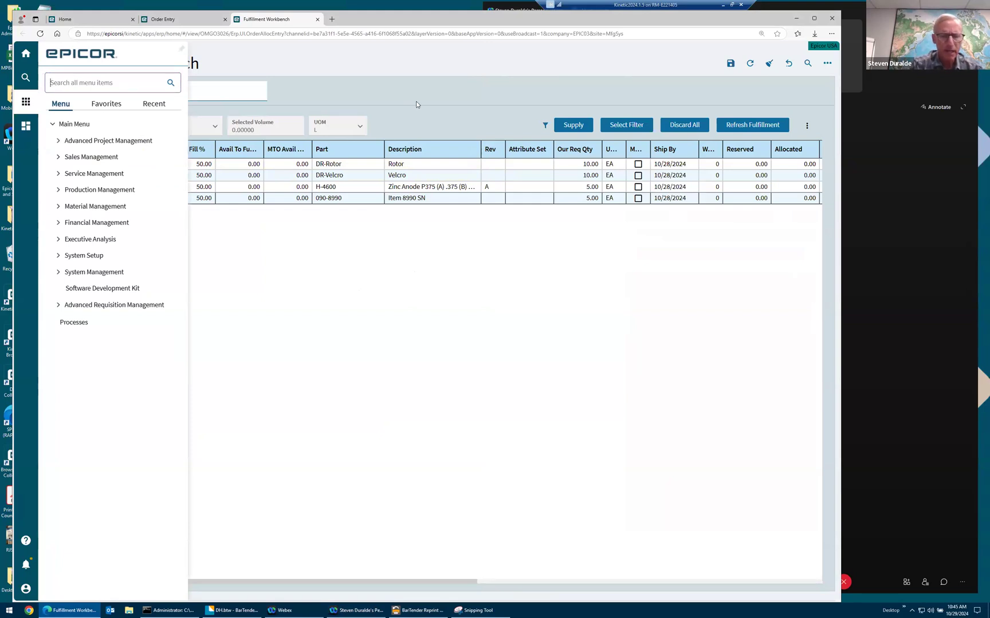
pyautogui.write('method')
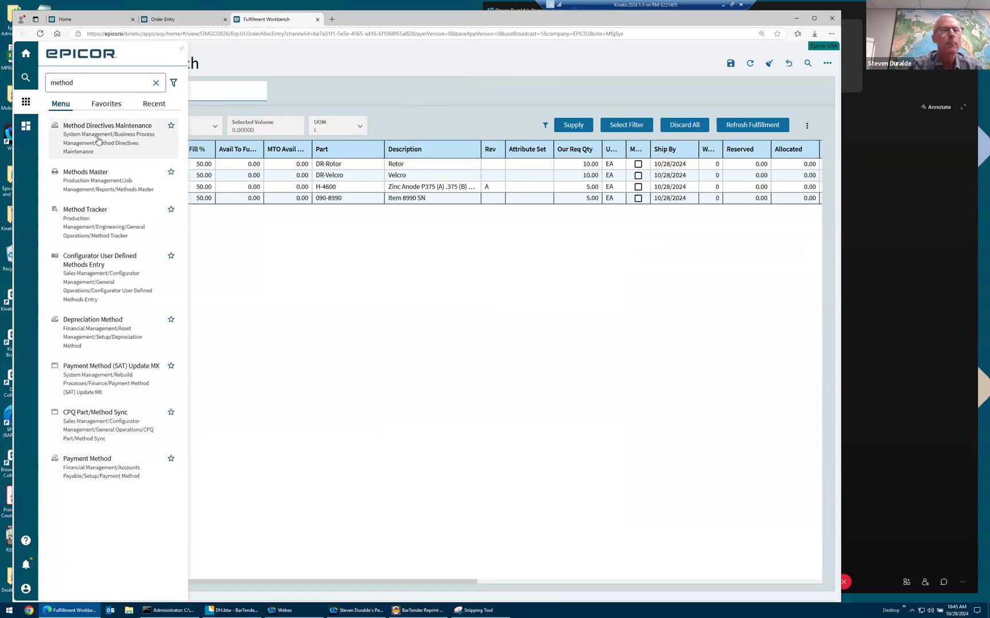
pyautogui.rightClick(98, 140)
pyautogui.click(129, 170)
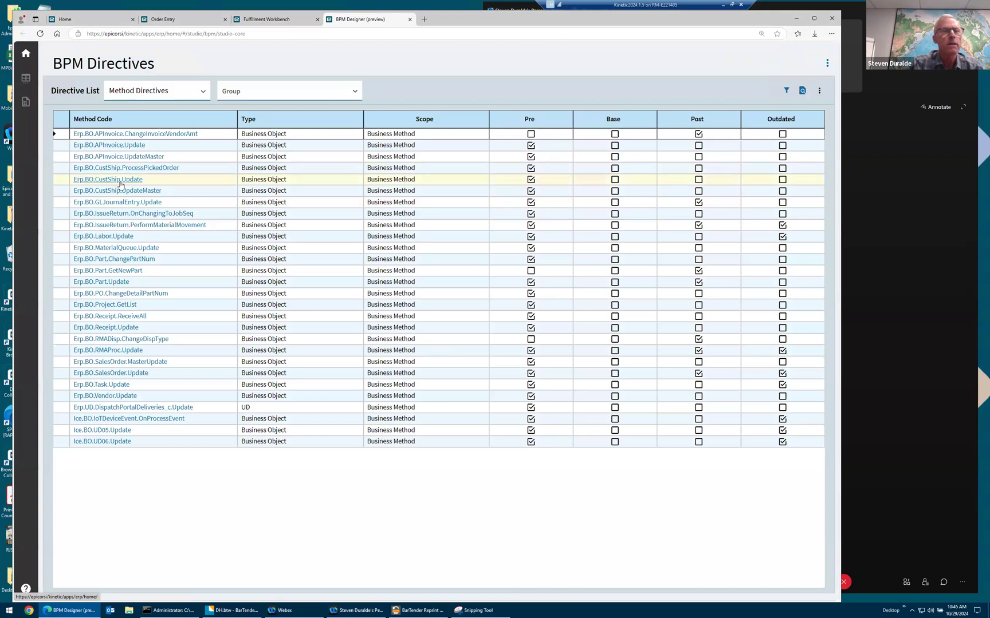
pyautogui.click(142, 226)
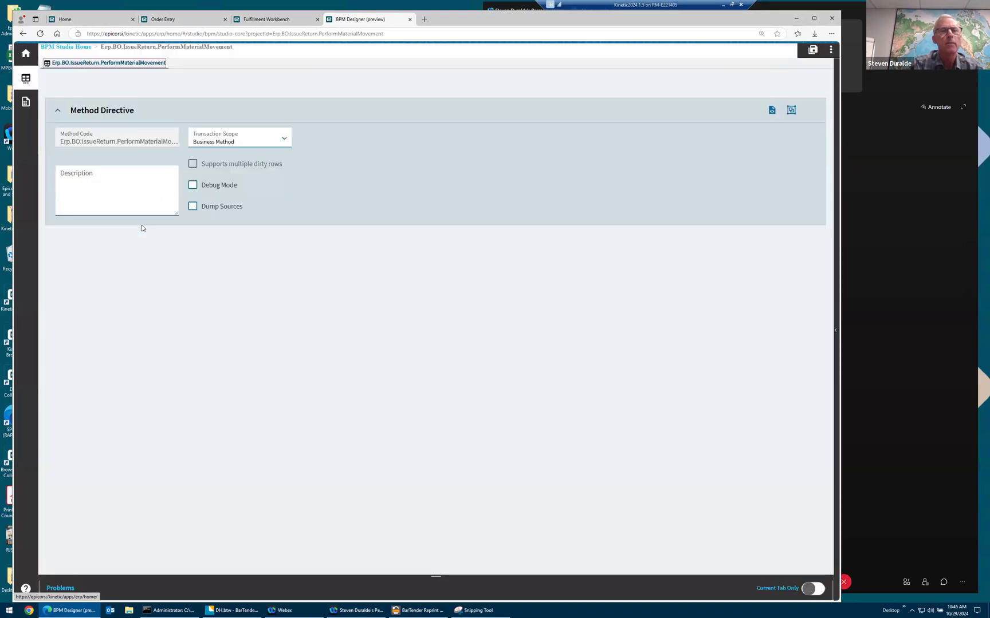
# - Enable the BISC_CaptureData pre-processing directive and save the method
pyautogui.click(24, 108)
pyautogui.click(93, 111)
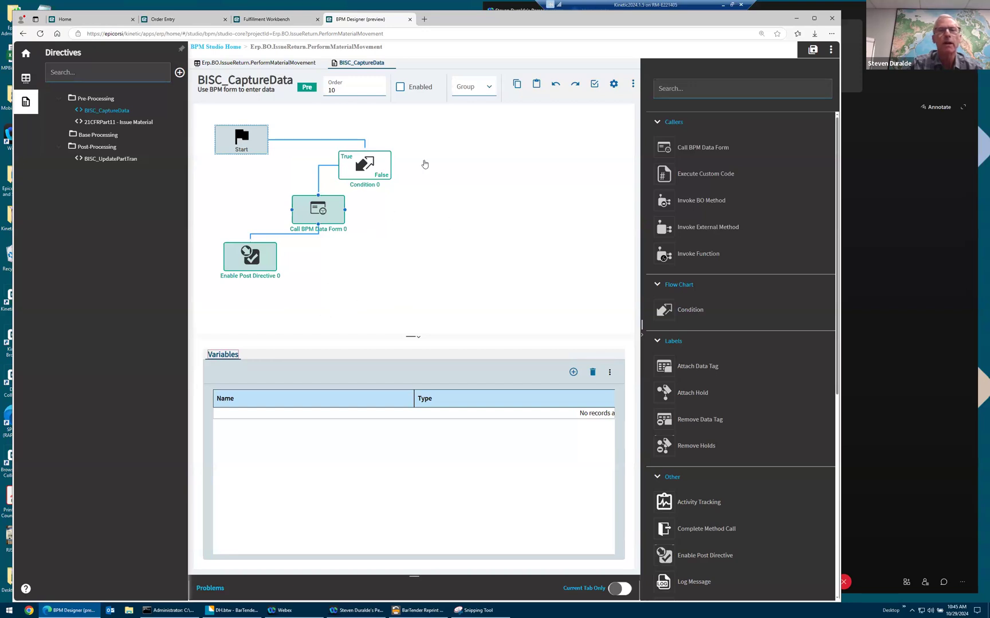
pyautogui.click(400, 87)
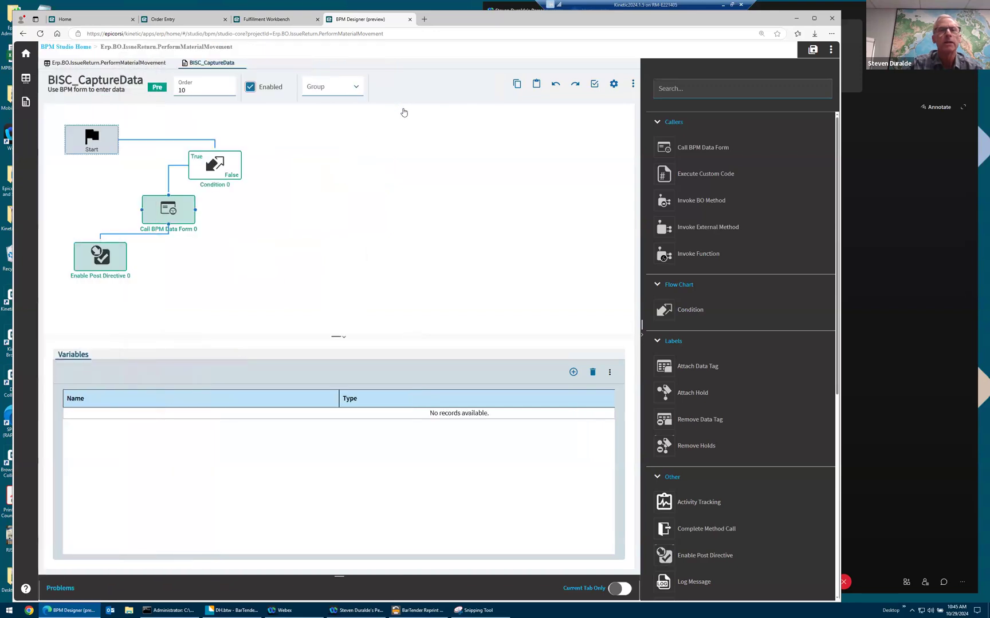
pyautogui.click(812, 50)
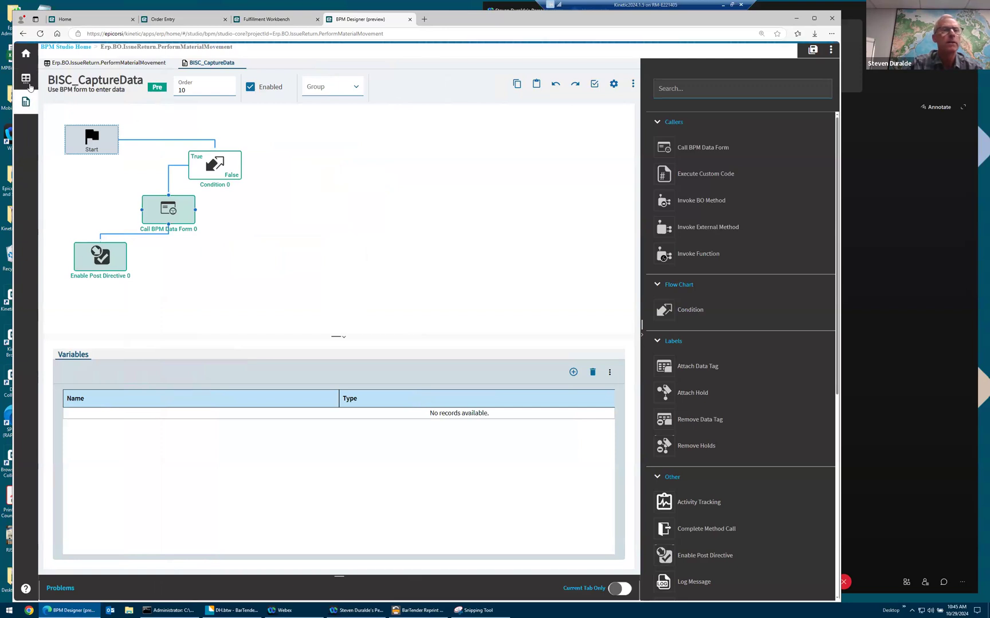
# - Enable the BISC_UpdatePartTran post-processing directive, save the method, and close BPM Designer
pyautogui.click(27, 102)
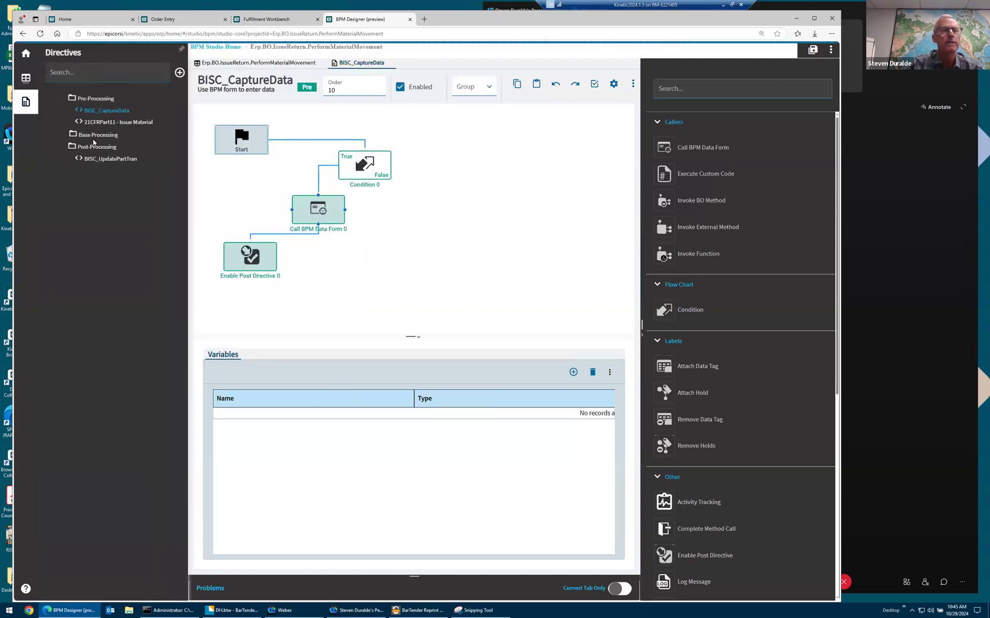
pyautogui.click(103, 159)
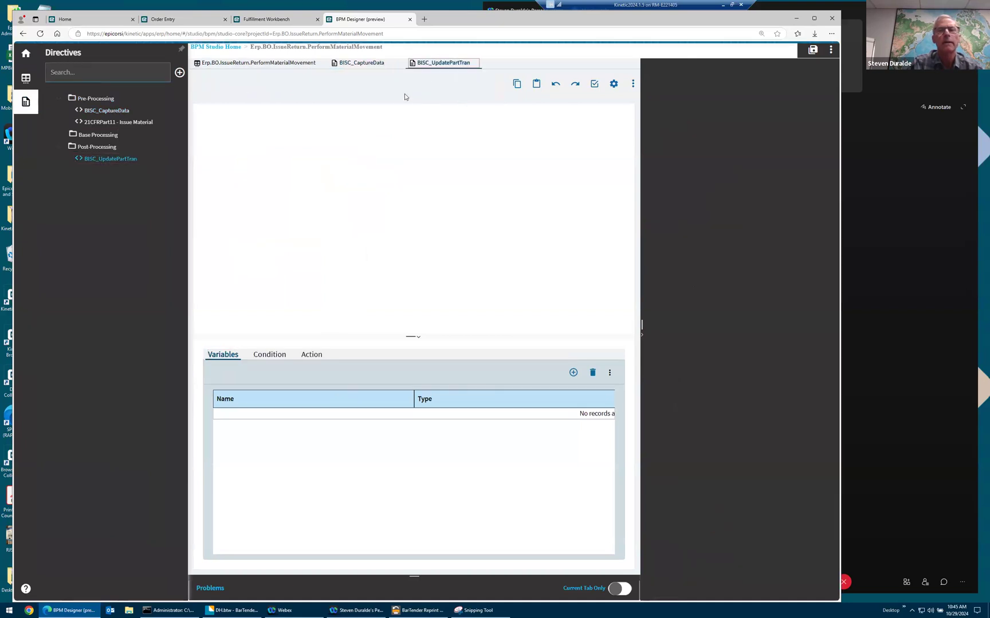
pyautogui.click(412, 87)
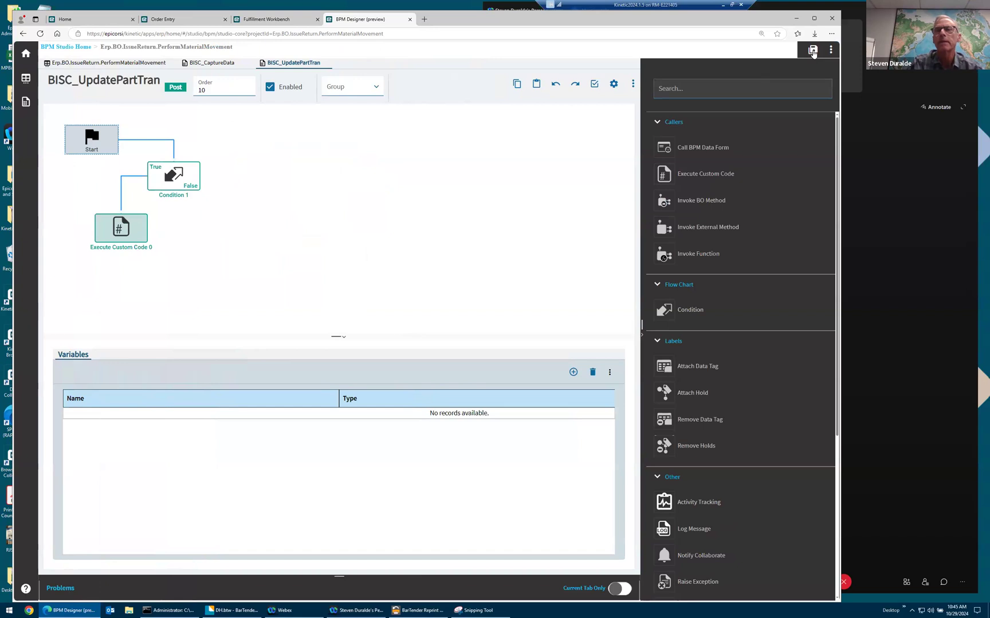
pyautogui.click(812, 52)
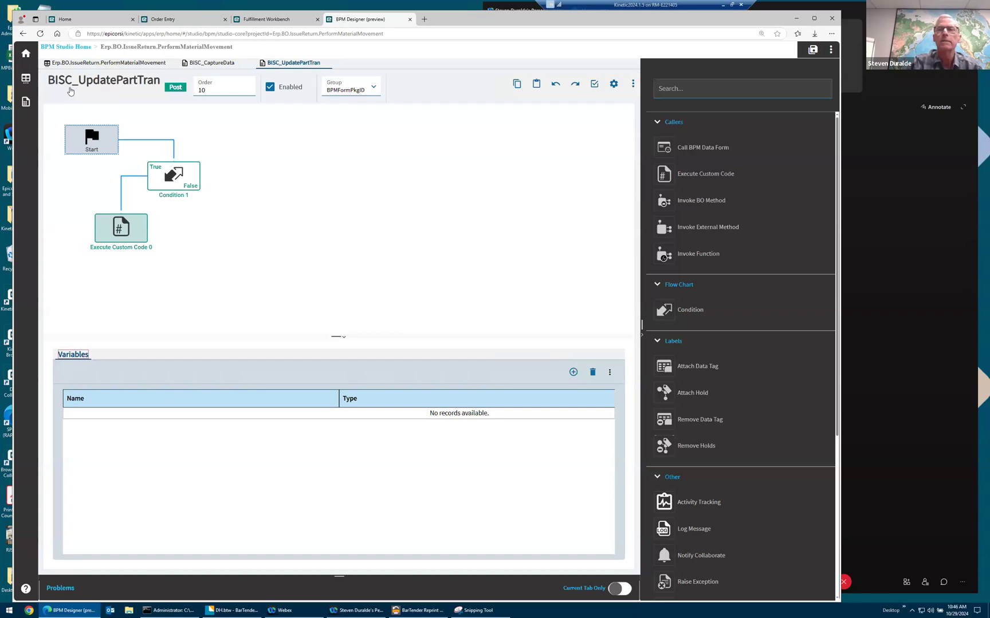
pyautogui.click(812, 52)
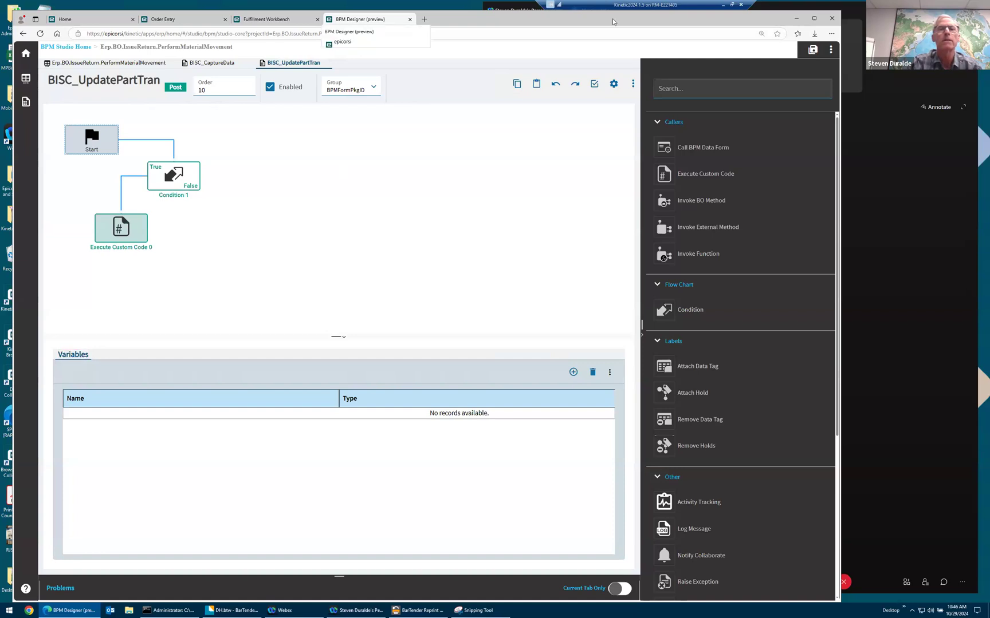
pyautogui.hotkey('ctrl', 'w')
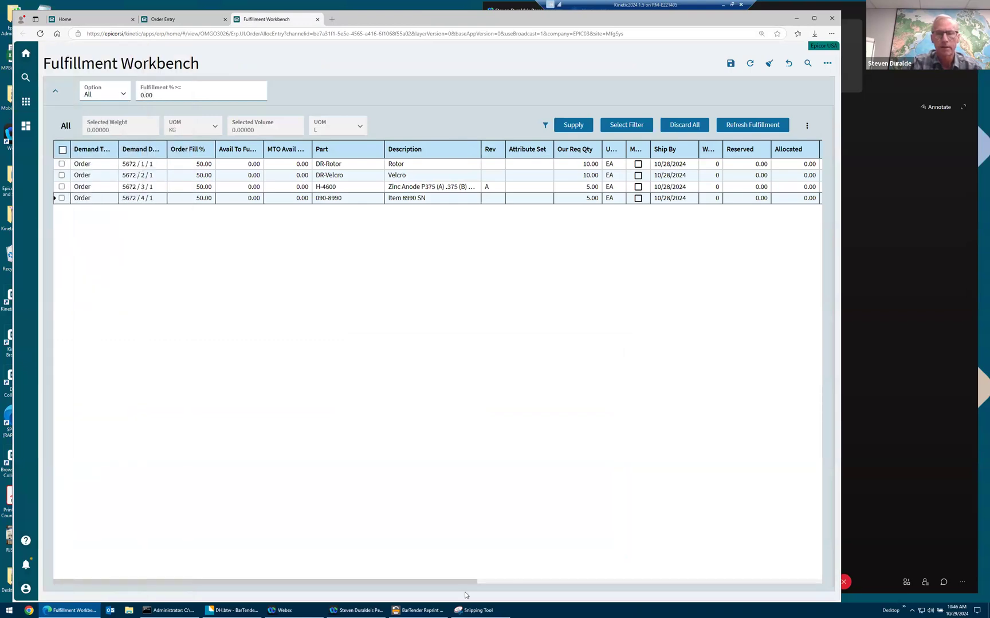
# - Bring back the Webex meeting with the mirrored phone and show BarTender Designer's DH.btw labels beside it
pyautogui.click(355, 610)
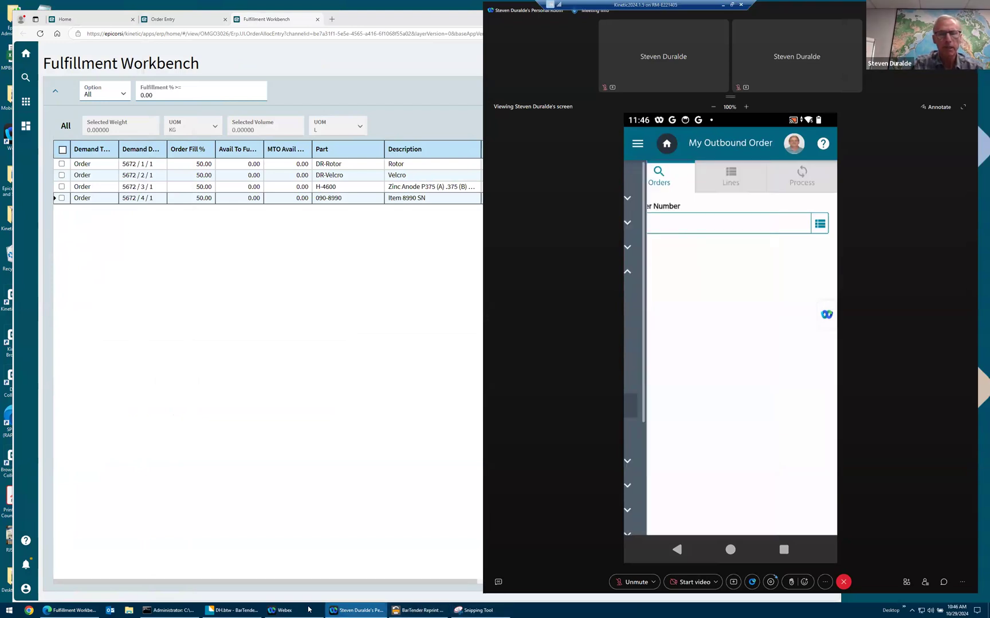
pyautogui.click(241, 610)
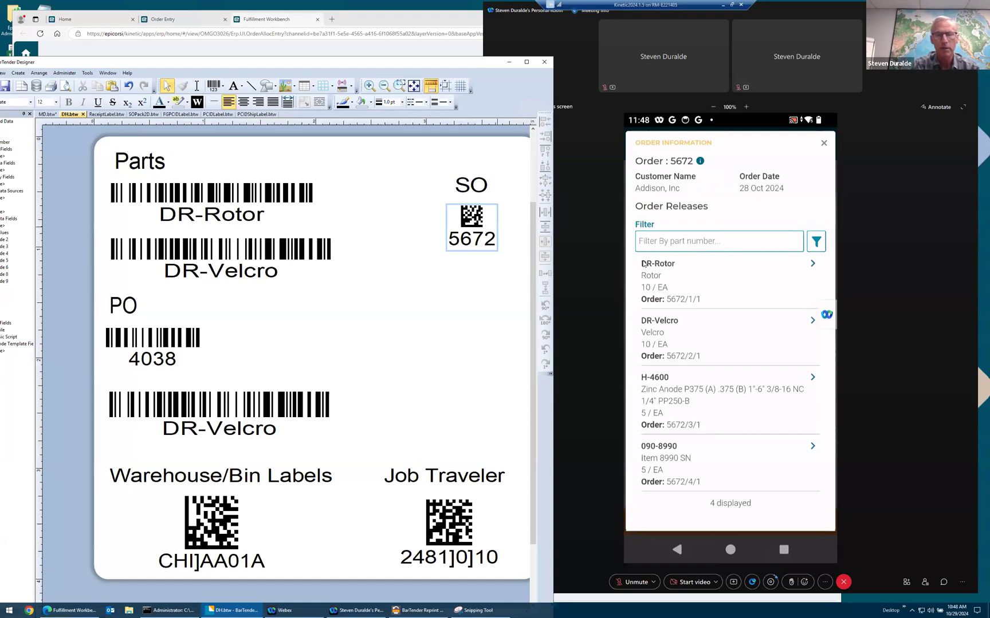
# - Examine the order release details of the DR-Rotor line on the mirrored phone
pyautogui.click(643, 264)
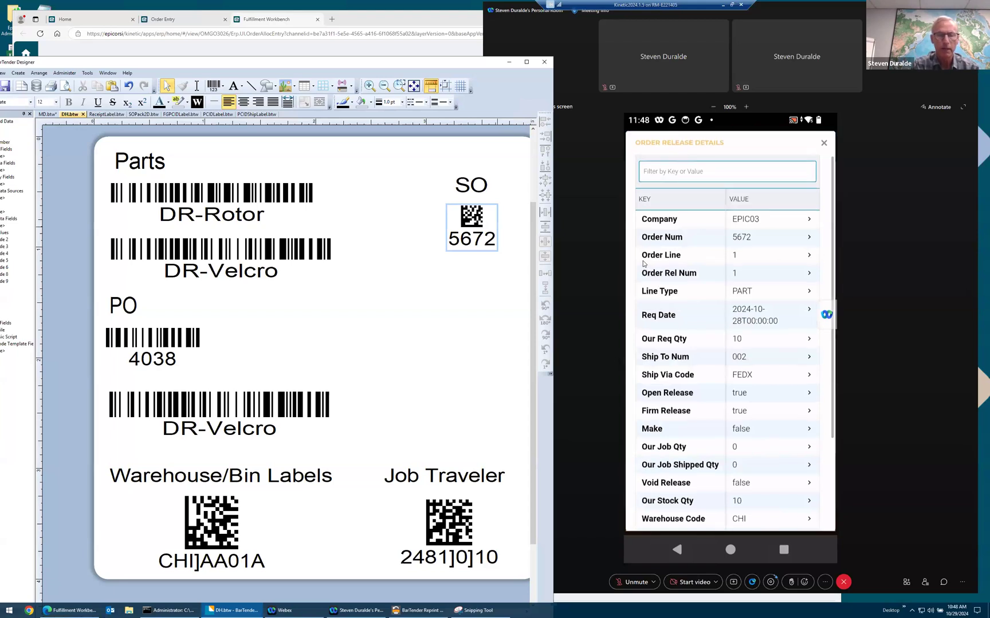
pyautogui.scroll(-2, 643, 264)
pyautogui.scroll(1, 643, 264)
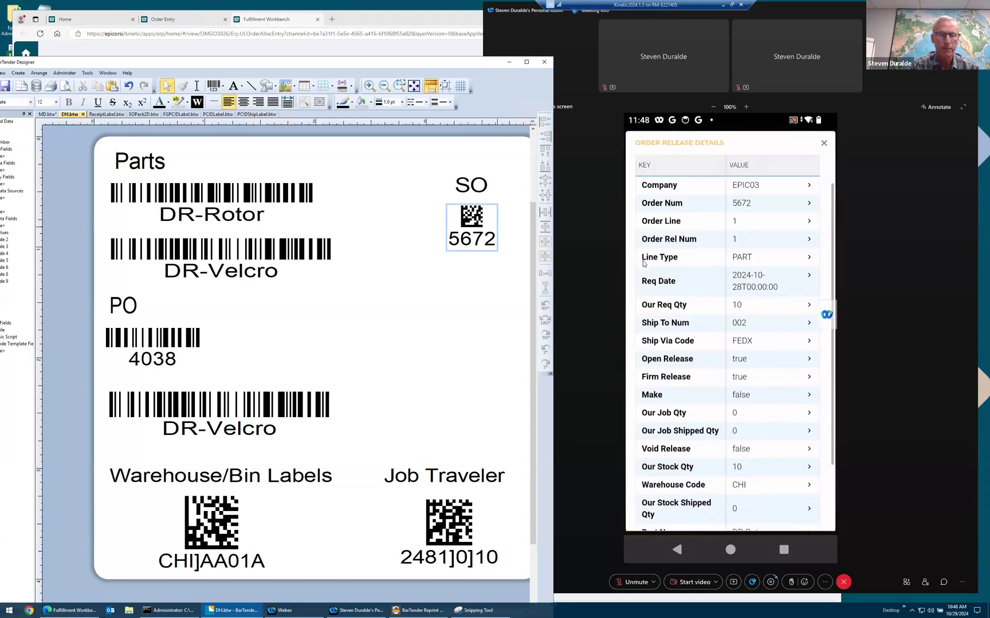
pyautogui.scroll(1, 644, 264)
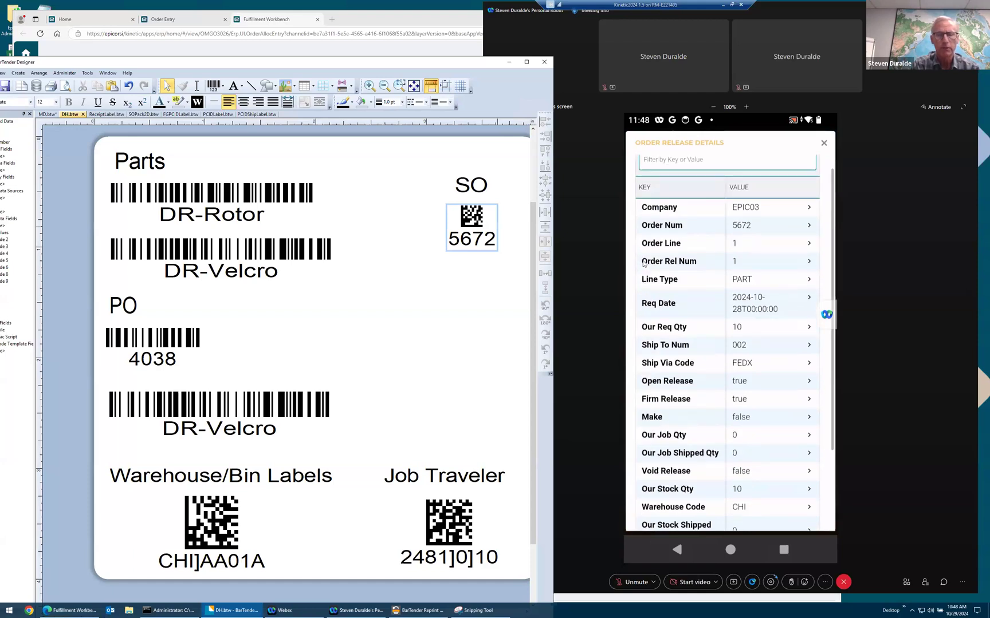
pyautogui.scroll(1, 643, 264)
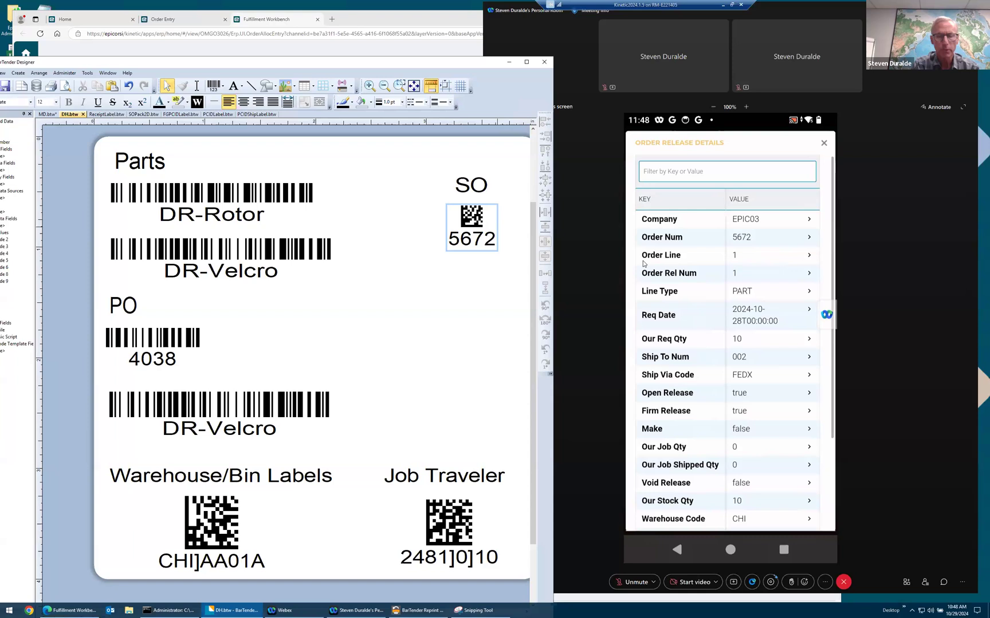
pyautogui.scroll(-1, 643, 263)
pyautogui.scroll(-10, 643, 263)
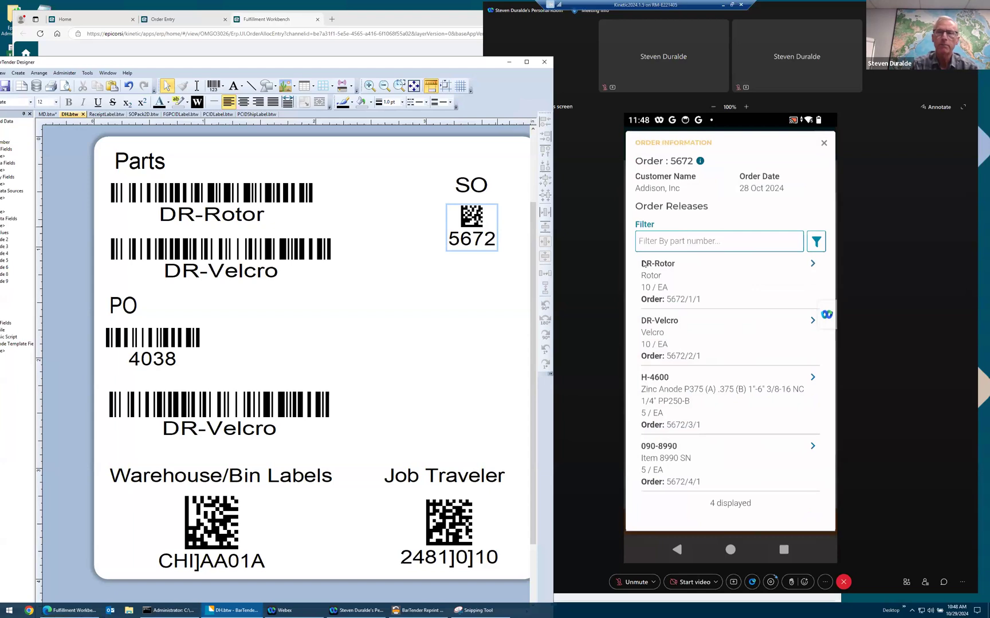
# - Minimize BarTender Designer to show Fulfillment Workbench beside the mirrored phone
pyautogui.click(450, 412)
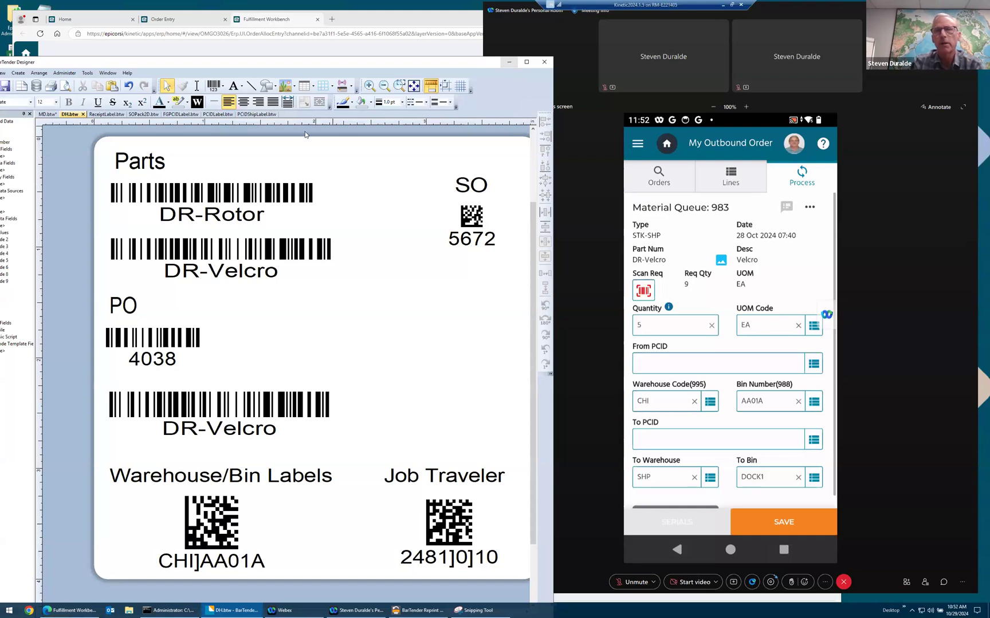
pyautogui.click(508, 63)
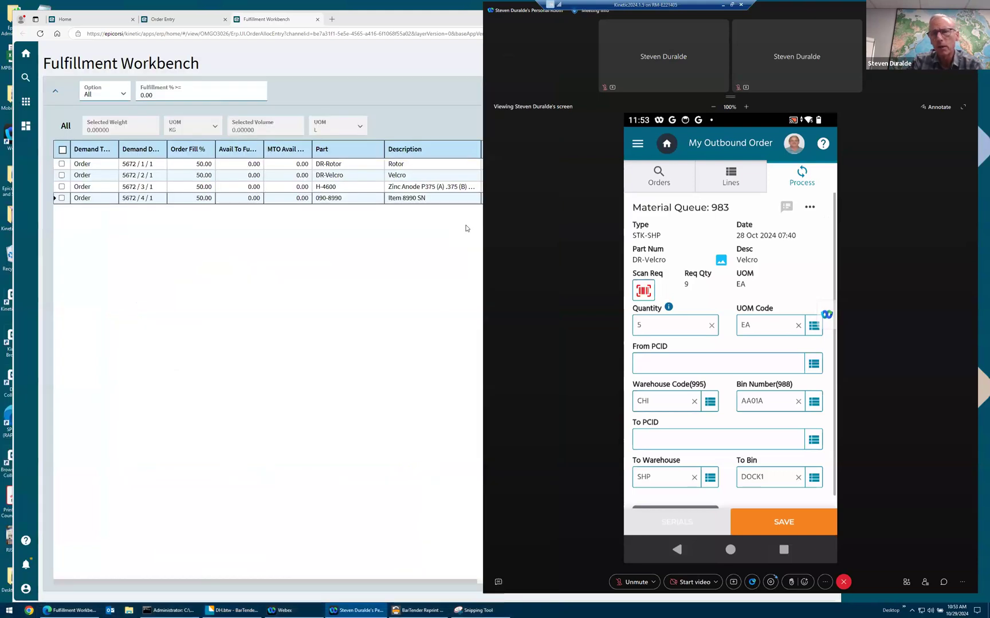